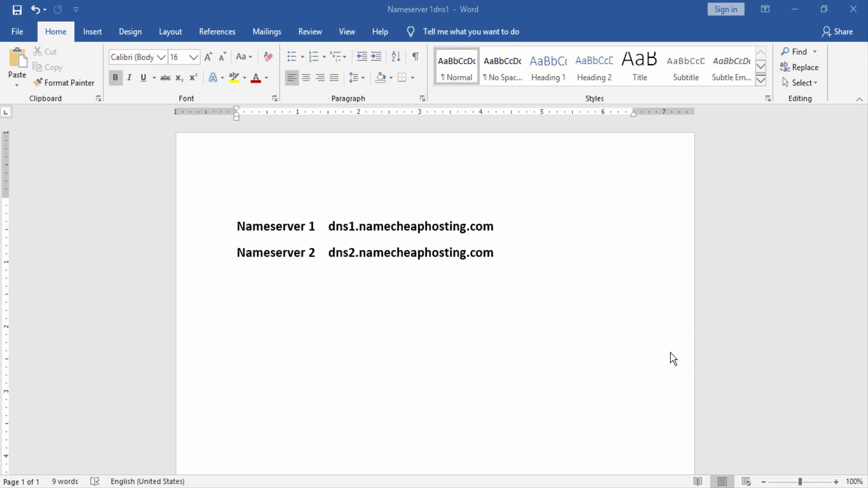
Switch to the browser and open the management page of travelerinfo24.com from the Namecheap domain list
{"action": "key", "text": "alt+Tab"}
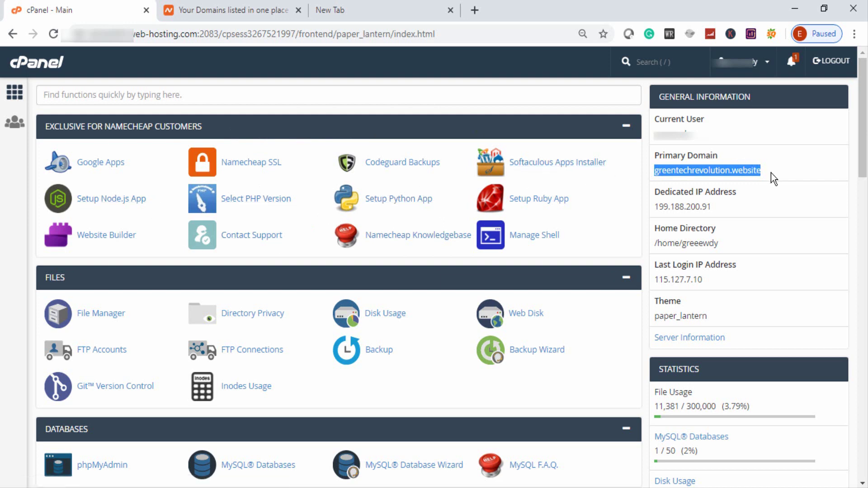
{"action": "left_click_drag", "start_coordinate": [759, 171], "coordinate": [722, 174]}
{"action": "left_click", "coordinate": [210, 2]}
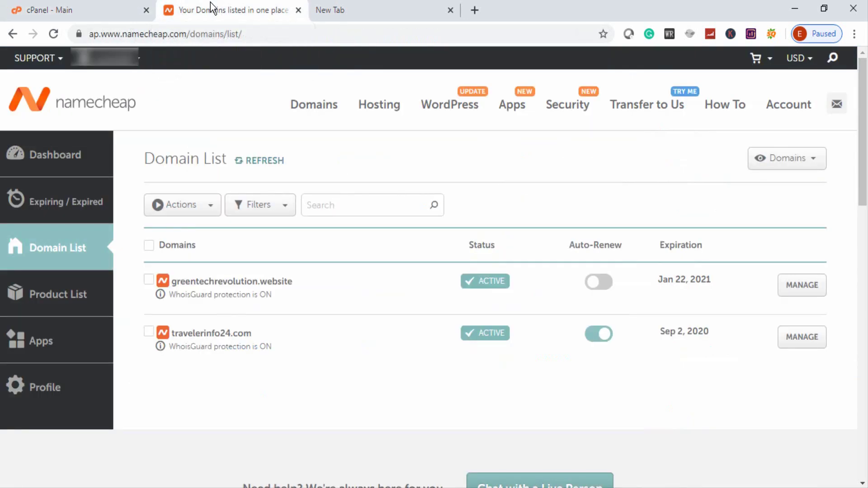
{"action": "mouse_move", "coordinate": [135, 94]}
{"action": "scroll", "coordinate": [238, 161], "scroll_direction": "down", "scroll_amount": 3}
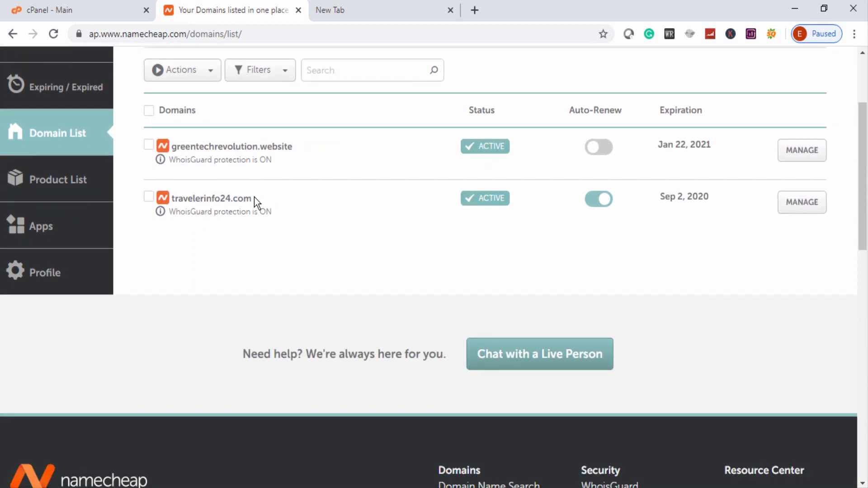
{"action": "left_click_drag", "start_coordinate": [253, 198], "coordinate": [174, 203]}
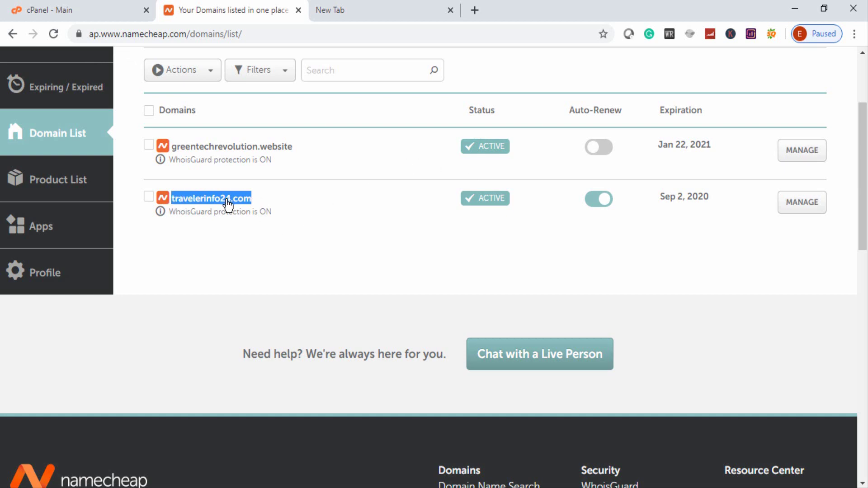
{"action": "left_click", "coordinate": [809, 209]}
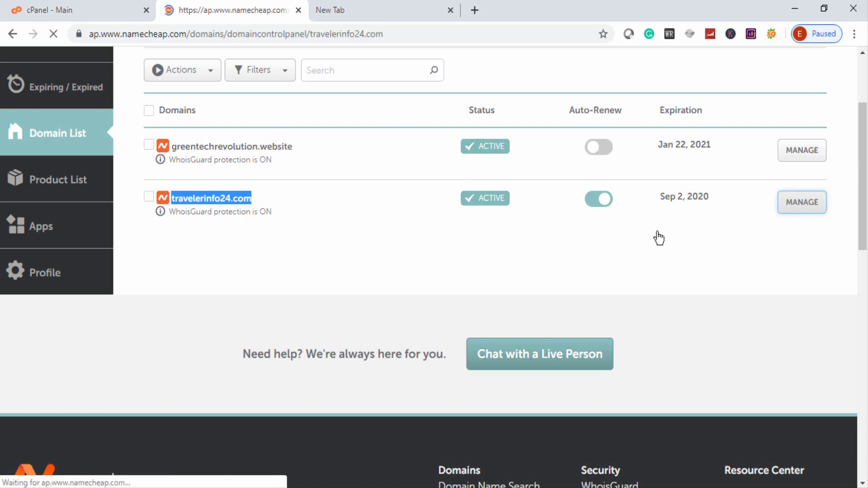
Copy dns1.namecheaphosting.com from the Word document and replace the domain's first custom nameserver with it
{"action": "scroll", "coordinate": [605, 260], "scroll_direction": "down", "scroll_amount": 3}
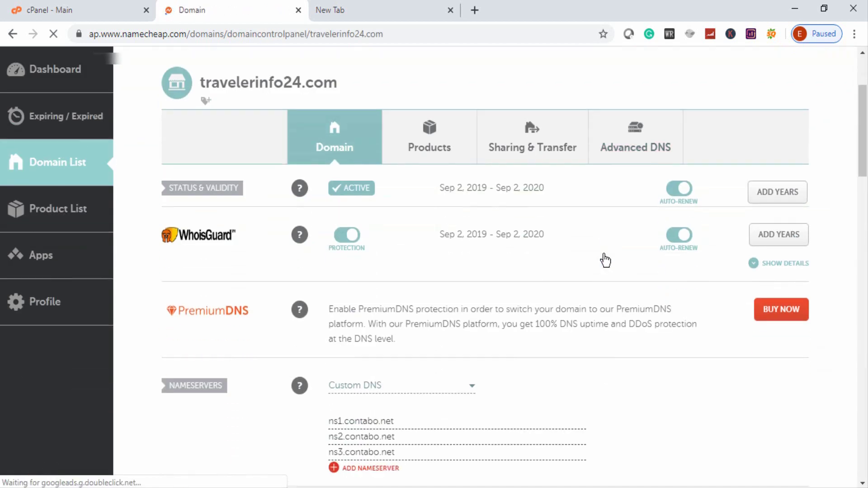
{"action": "scroll", "coordinate": [604, 261], "scroll_direction": "down", "scroll_amount": 3}
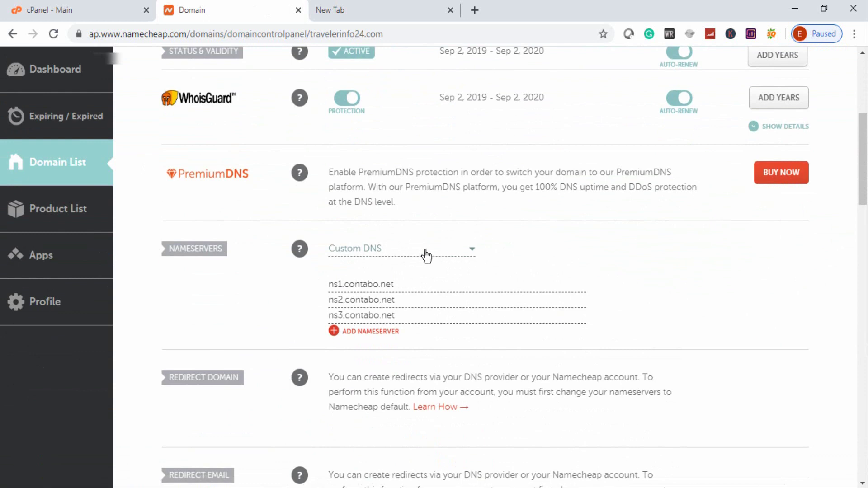
{"action": "left_click", "coordinate": [407, 283]}
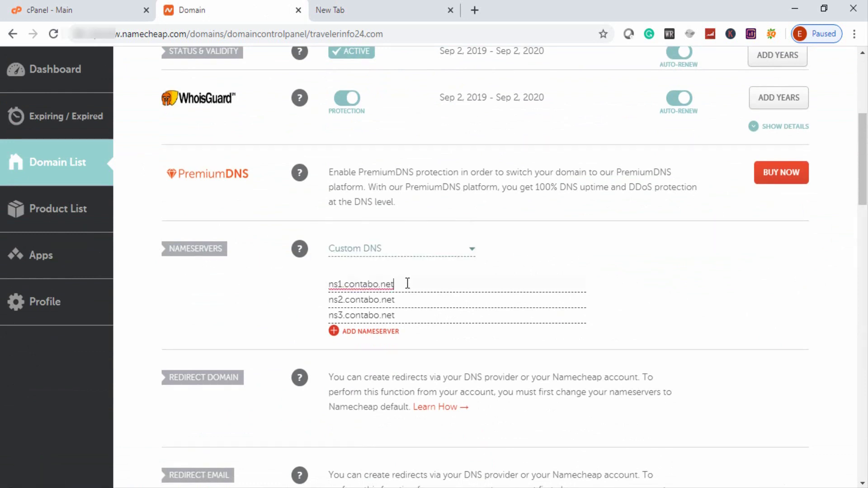
{"action": "key", "text": "alt+Tab"}
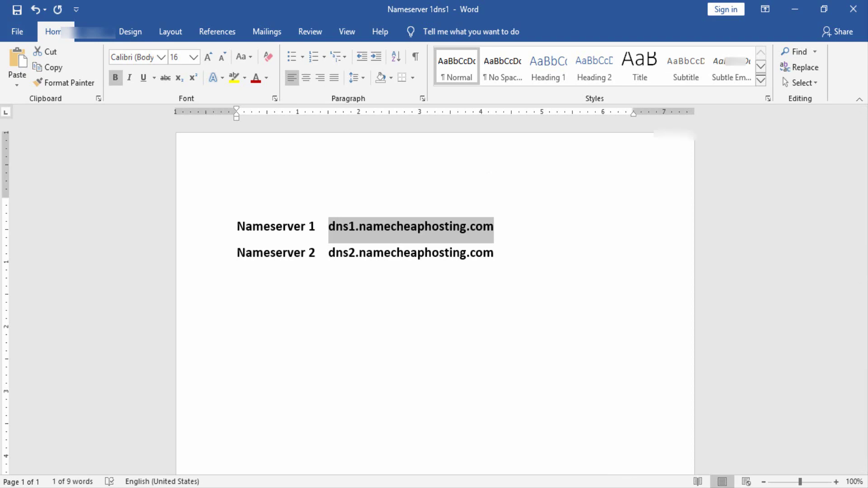
{"action": "key", "text": "alt+Tab"}
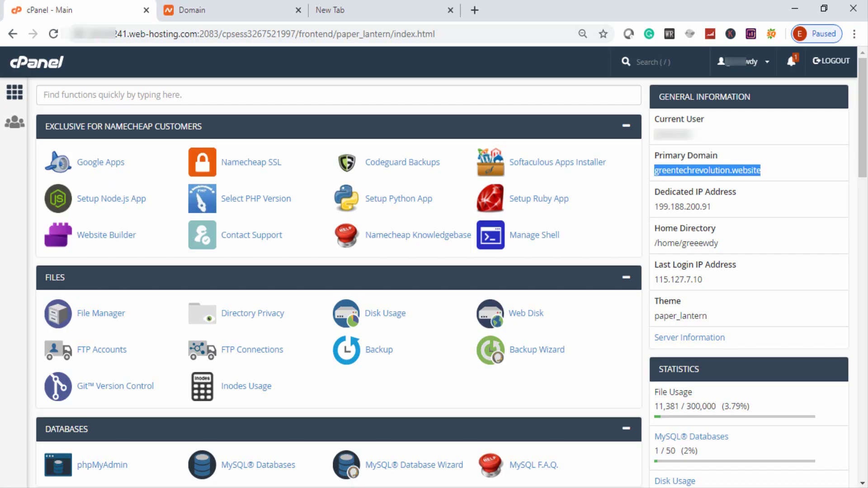
{"action": "left_click", "coordinate": [245, 10]}
{"action": "left_click_drag", "start_coordinate": [407, 283], "coordinate": [324, 274]}
{"action": "type", "text": "dns1.namecheaphosting.com"}
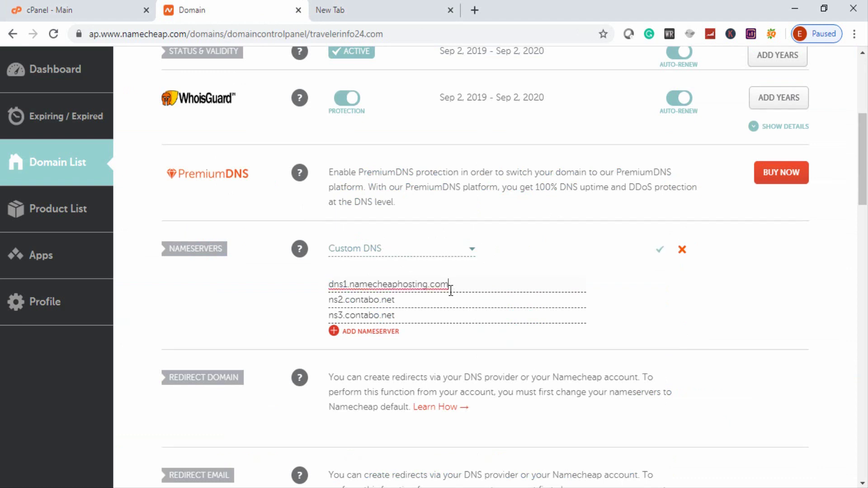
Replace the second custom nameserver with dns2.namecheaphosting.com
{"action": "left_click_drag", "start_coordinate": [403, 300], "coordinate": [323, 300]}
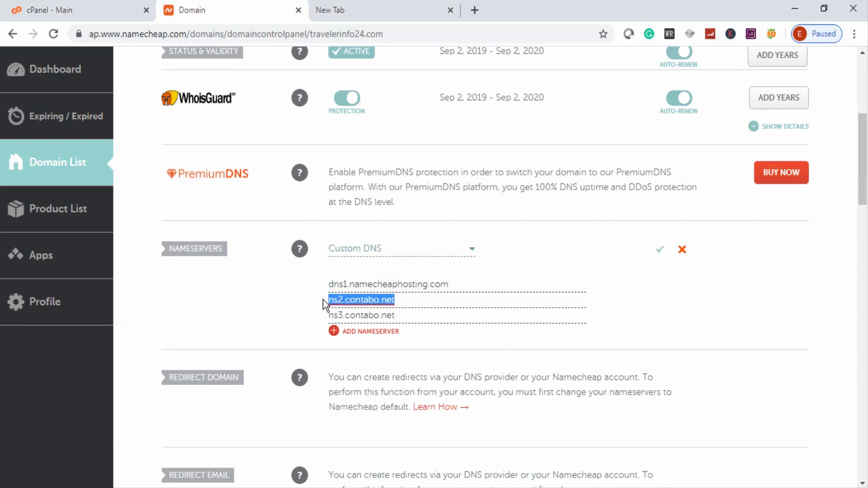
{"action": "type", "text": "dns1.namecheaphosting.com"}
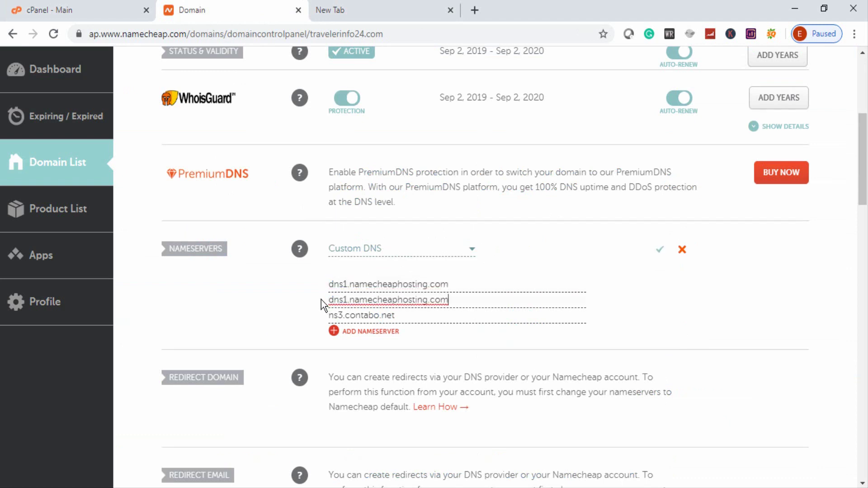
{"action": "left_click", "coordinate": [347, 300]}
{"action": "key", "text": "BackSpace"}
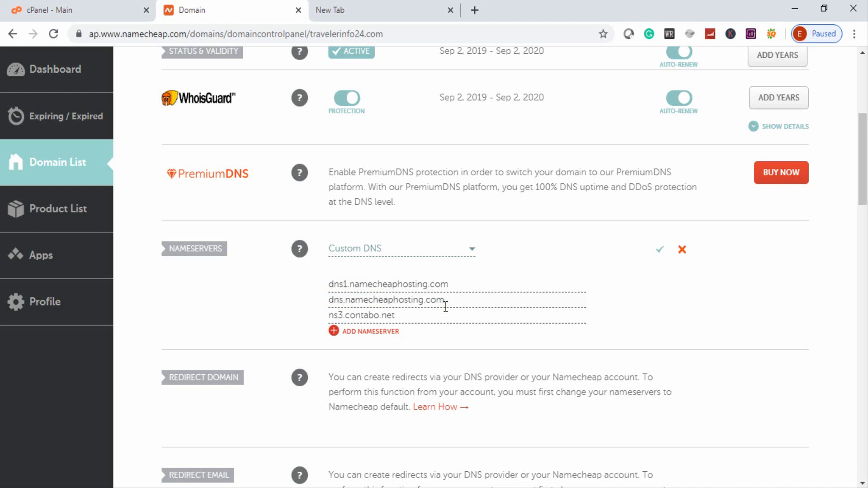
{"action": "type", "text": "2"}
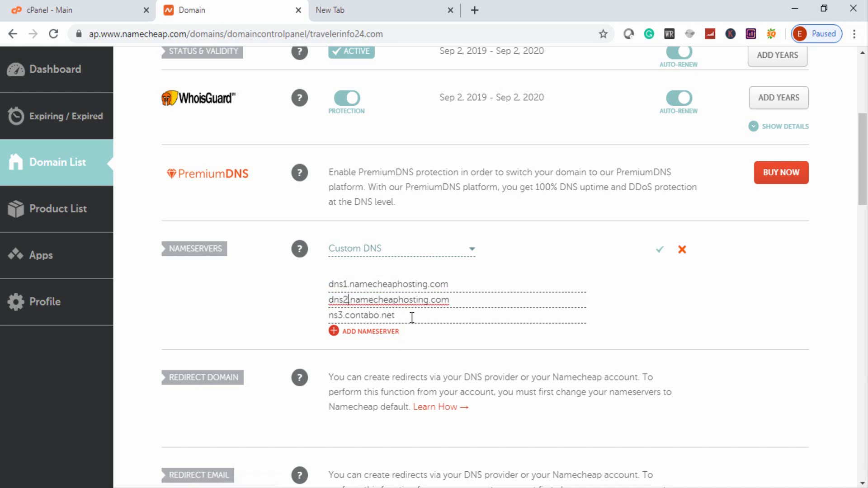
Clear the third nameserver and save the custom DNS settings
{"action": "left_click", "coordinate": [412, 318]}
{"action": "left_click_drag", "start_coordinate": [396, 316], "coordinate": [308, 331]}
{"action": "key", "text": "BackSpace"}
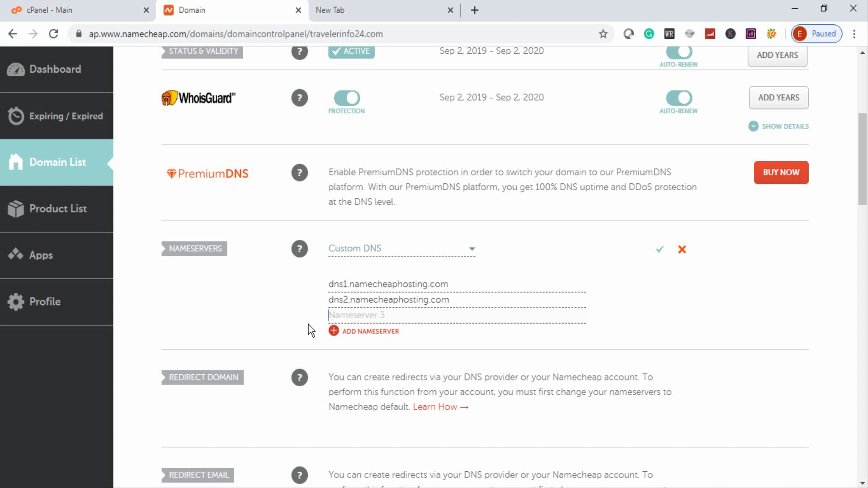
{"action": "left_click", "coordinate": [661, 252]}
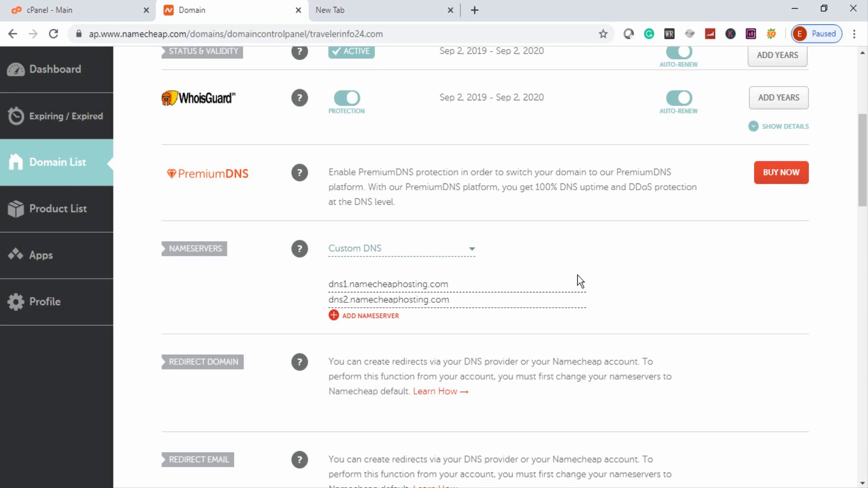
Return to cPanel, search the functions for "add" and open Addon Domains
{"action": "left_click", "coordinate": [89, 13]}
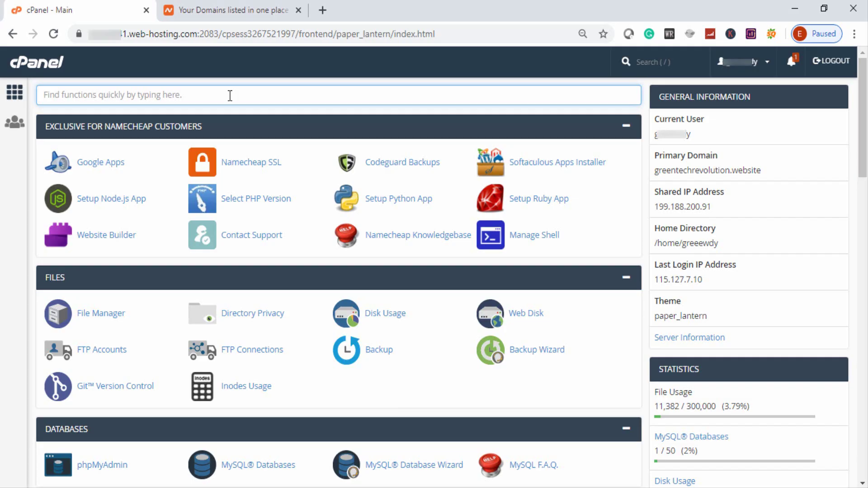
{"action": "left_click", "coordinate": [229, 95]}
{"action": "type", "text": "a"}
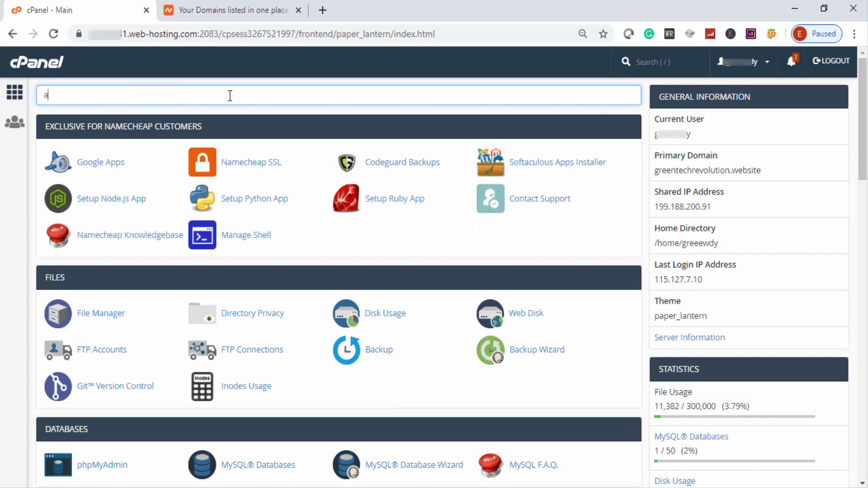
{"action": "type", "text": "dd"}
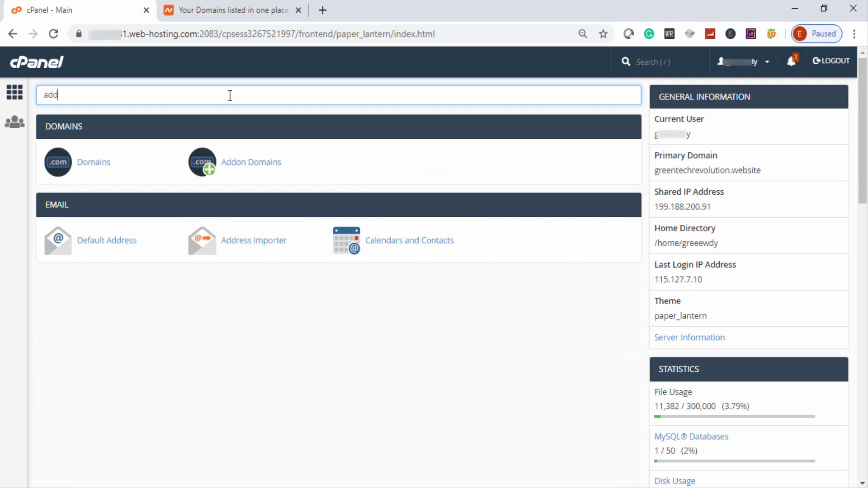
{"action": "left_click", "coordinate": [249, 157]}
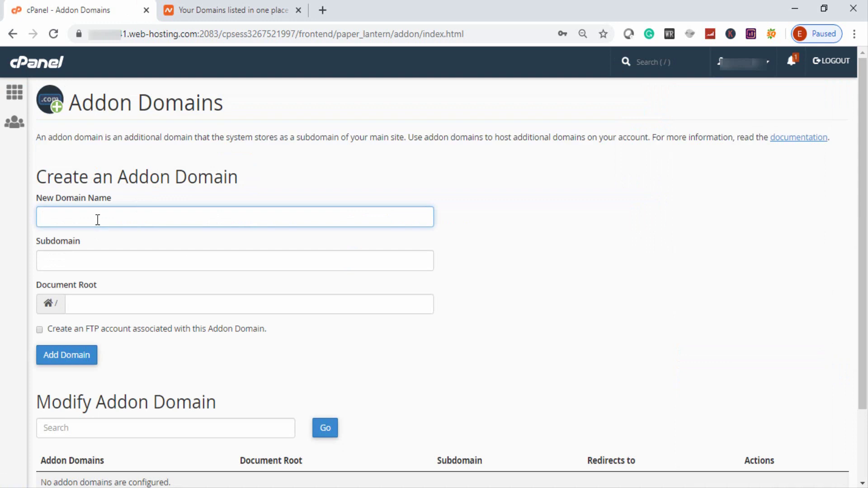
Copy travelerinfo24.com from the Namecheap domain list and enter it as the new addon domain name in cPanel
{"action": "left_click", "coordinate": [194, 10]}
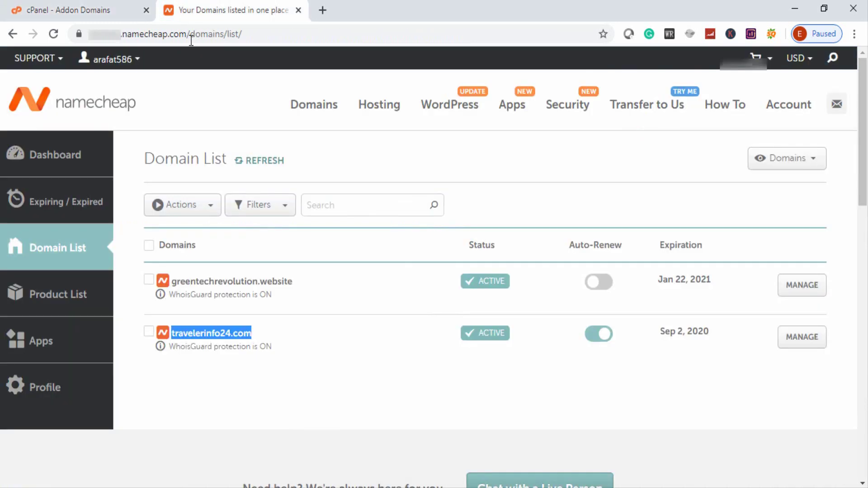
{"action": "right_click", "coordinate": [207, 330]}
{"action": "left_click", "coordinate": [225, 344]}
{"action": "left_click", "coordinate": [87, 8]}
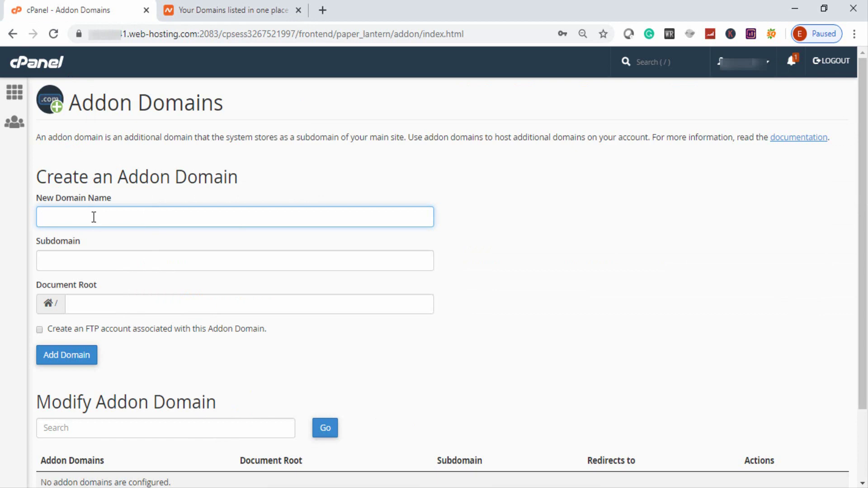
{"action": "key", "text": "ctrl+v"}
{"action": "left_click", "coordinate": [504, 225]}
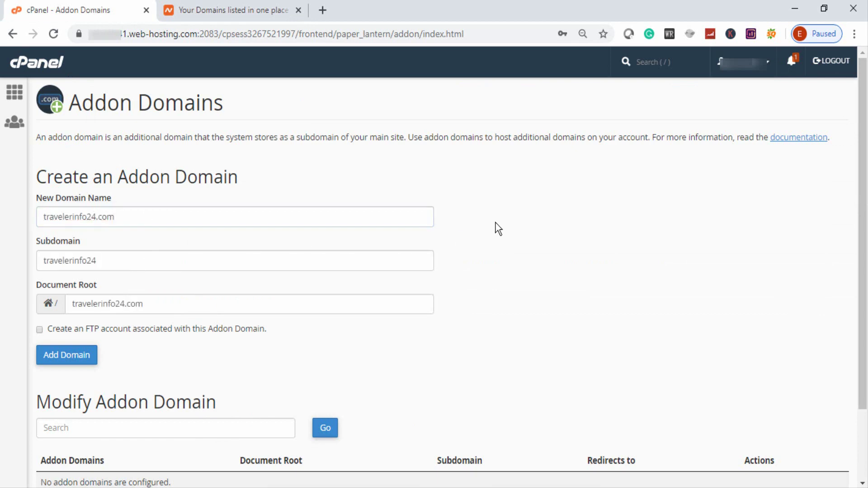
Set the addon domain's document root to public_html/travelerinfo24.com and add the domain
{"action": "scroll", "coordinate": [450, 243], "scroll_direction": "down", "scroll_amount": 2}
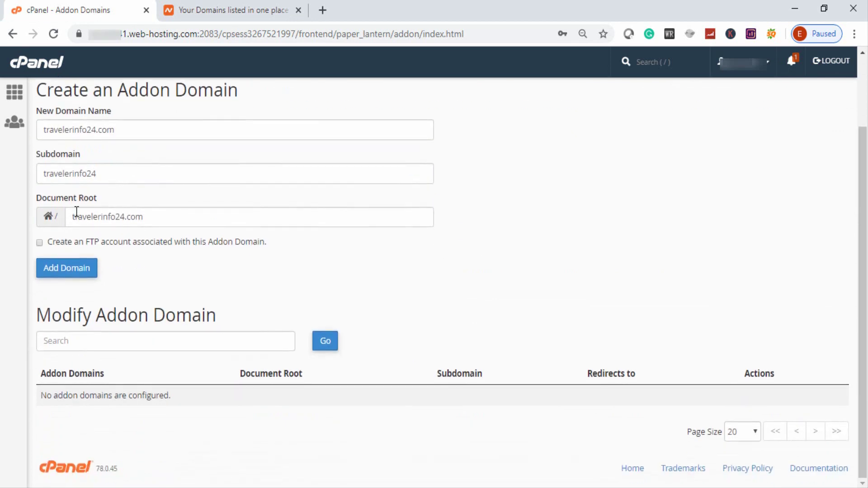
{"action": "left_click", "coordinate": [118, 218]}
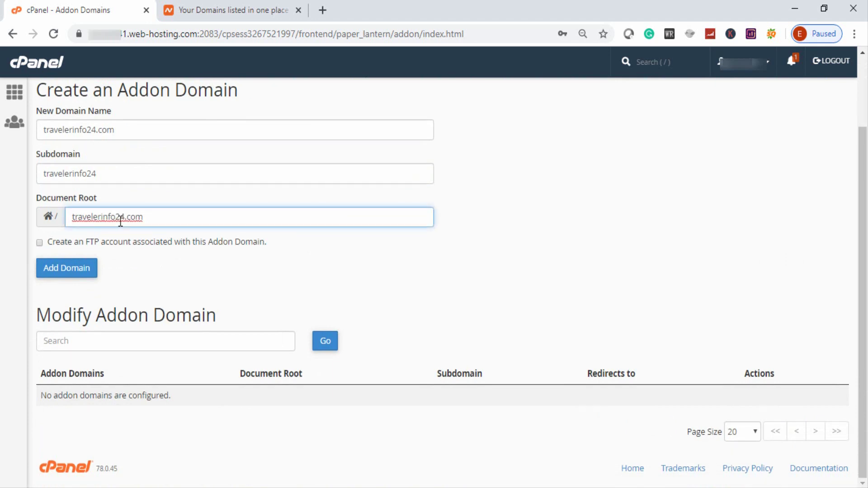
{"action": "key", "text": "Home"}
{"action": "type", "text": "public"}
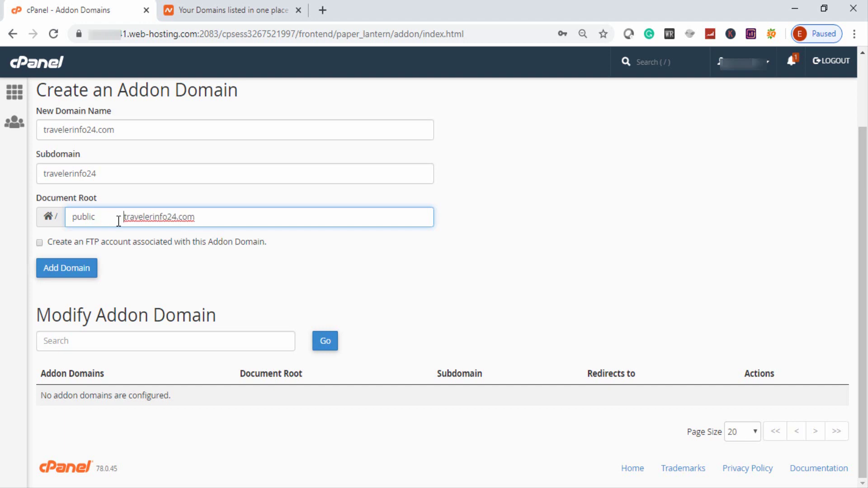
{"action": "key", "text": "BackSpace"}
{"action": "key", "text": "BackSpace"}
{"action": "key", "text": "BackSpace"}
{"action": "key", "text": "BackSpace"}
{"action": "key", "text": "BackSpace"}
{"action": "key", "text": "BackSpace"}
{"action": "key", "text": "BackSpace"}
{"action": "key", "text": "BackSpace"}
{"action": "key", "text": "BackSpace"}
{"action": "key", "text": "BackSpace"}
{"action": "key", "text": "BackSpace"}
{"action": "key", "text": "BackSpace"}
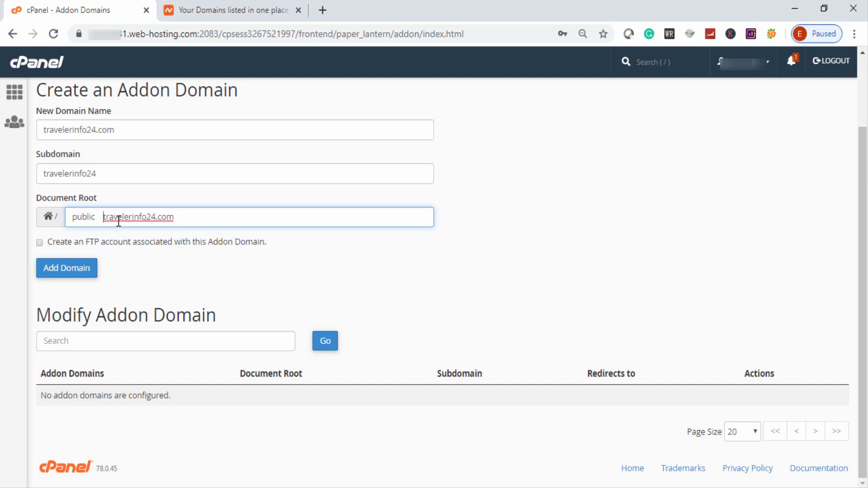
{"action": "key", "text": "BackSpace"}
{"action": "type", "text": "_"}
{"action": "type", "text": "html"}
{"action": "type", "text": "html/"}
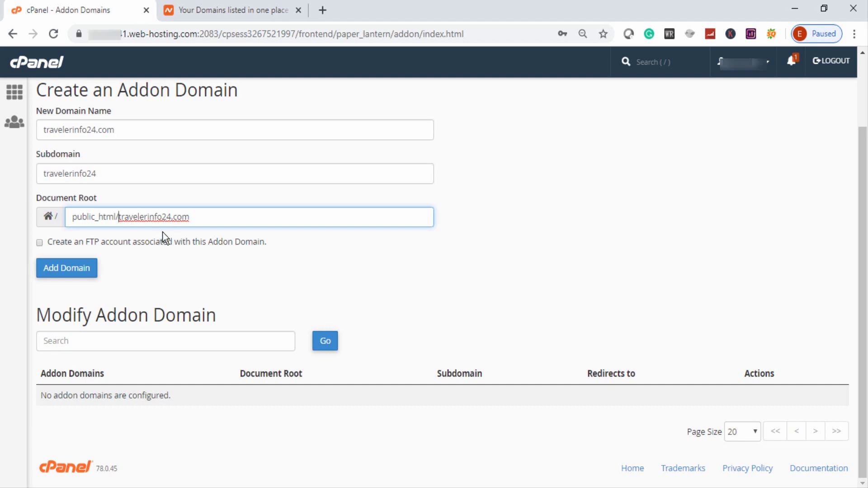
{"action": "left_click", "coordinate": [333, 259]}
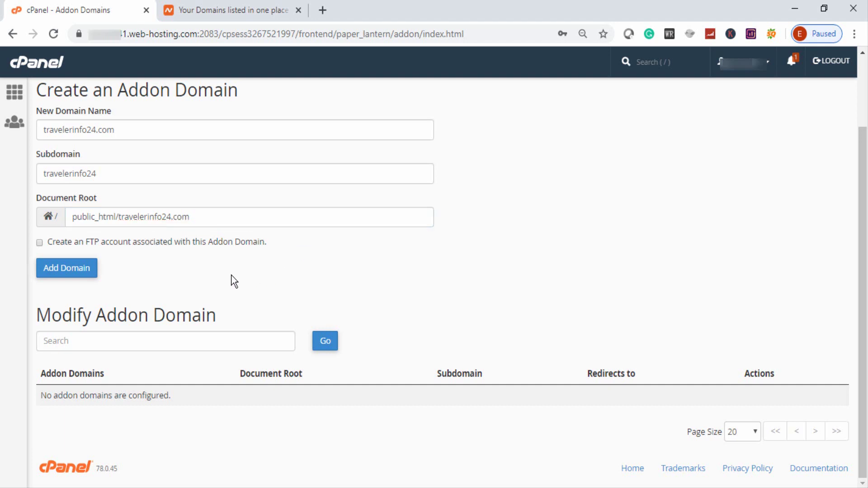
{"action": "left_click", "coordinate": [78, 277]}
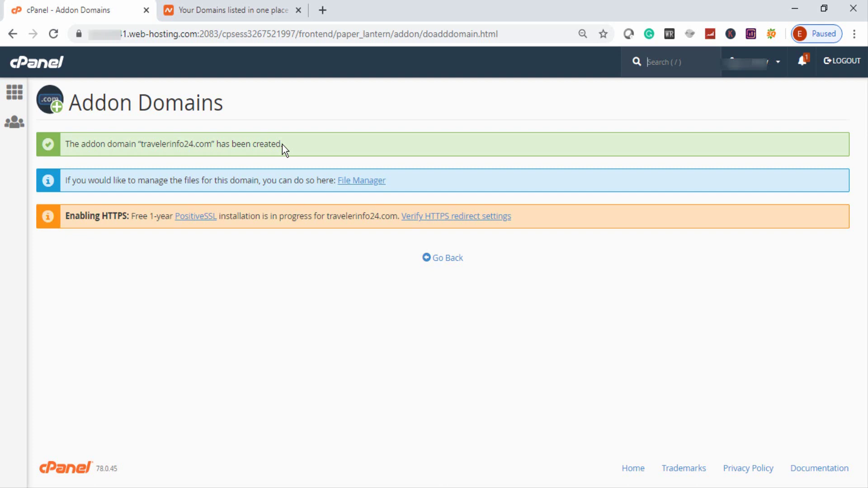
Return to the cPanel main page and open the public_html/travelerinfo24.com folder in File Manager
{"action": "left_click", "coordinate": [44, 69]}
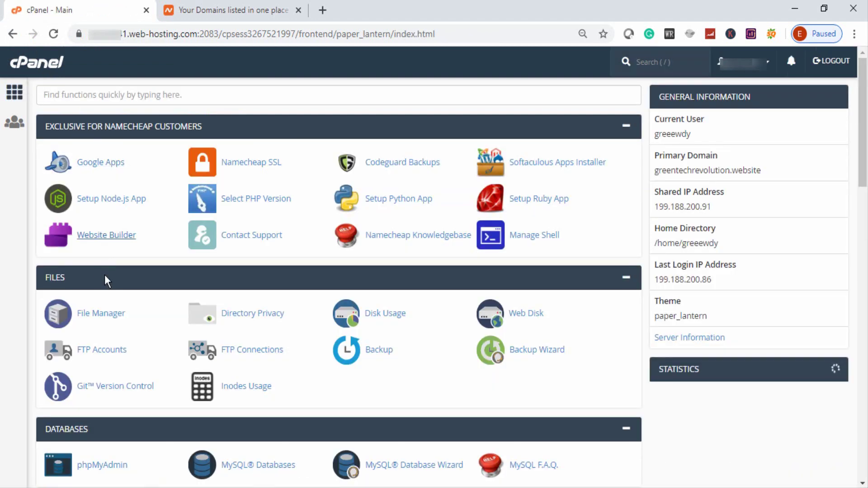
{"action": "left_click", "coordinate": [108, 315]}
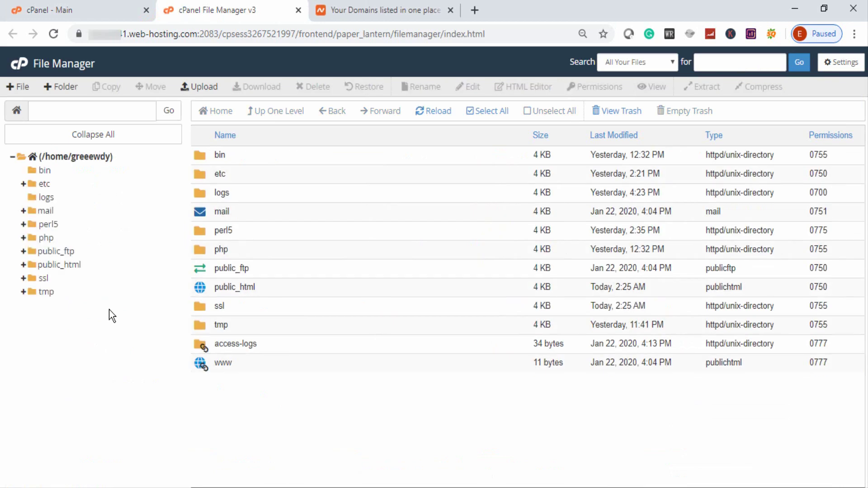
{"action": "double_click", "coordinate": [268, 289]}
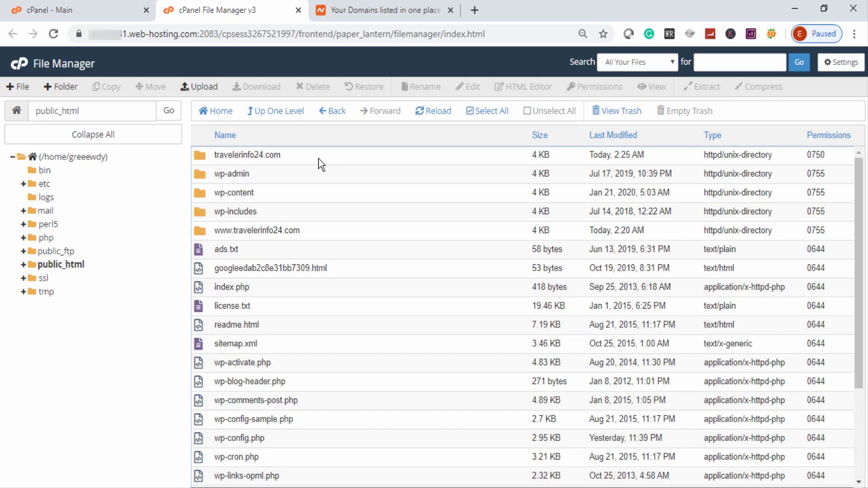
{"action": "double_click", "coordinate": [318, 160]}
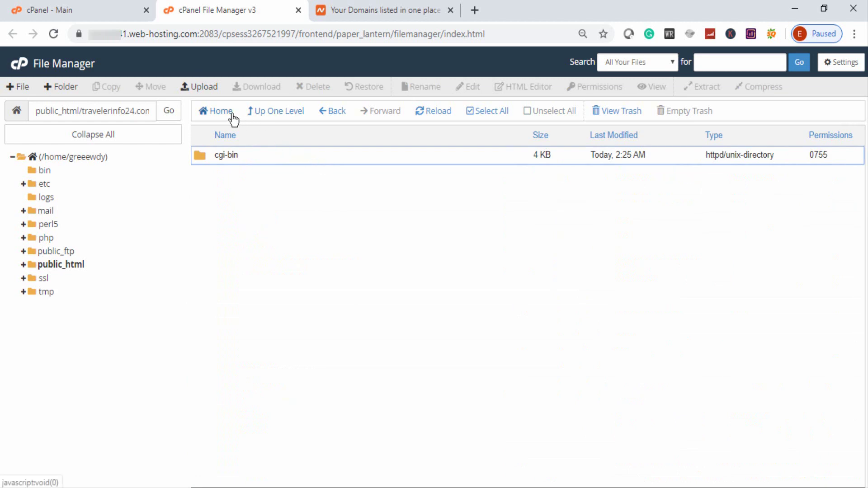
Go up to public_html, select the travelerinfo24.com folder, and return to the cPanel main page
{"action": "left_click", "coordinate": [271, 113]}
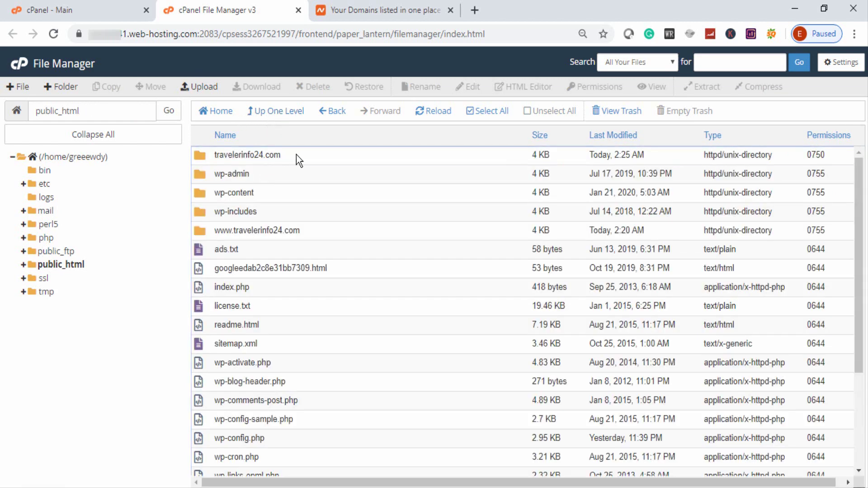
{"action": "left_click", "coordinate": [297, 155]}
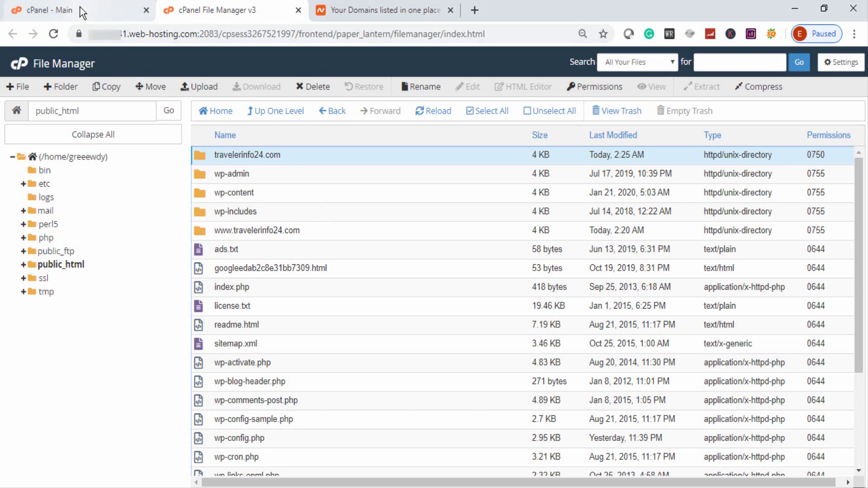
{"action": "left_click", "coordinate": [21, 68]}
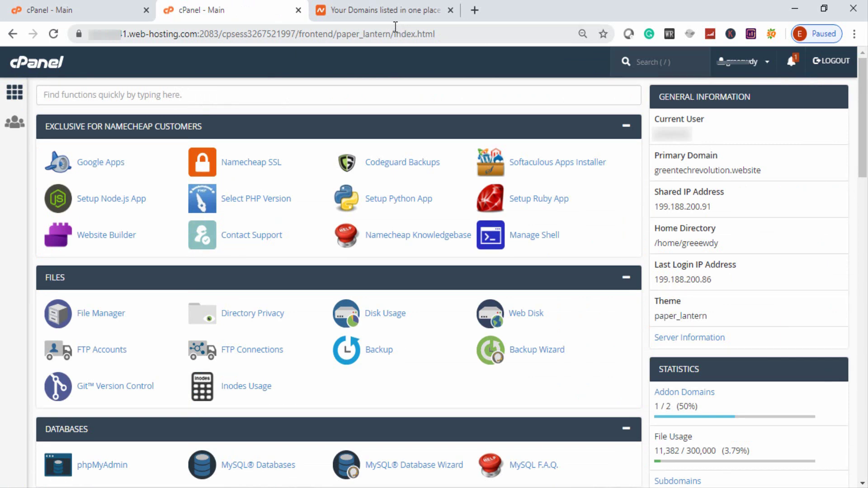
Switch to the external registrar's order list, open greentechrevolution.com and view its name server settings
{"action": "left_click", "coordinate": [475, 10]}
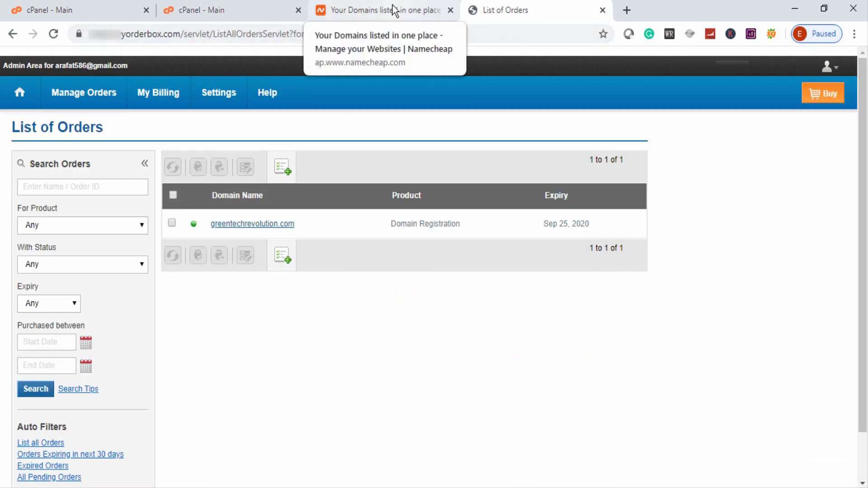
{"action": "left_click", "coordinate": [98, 10]}
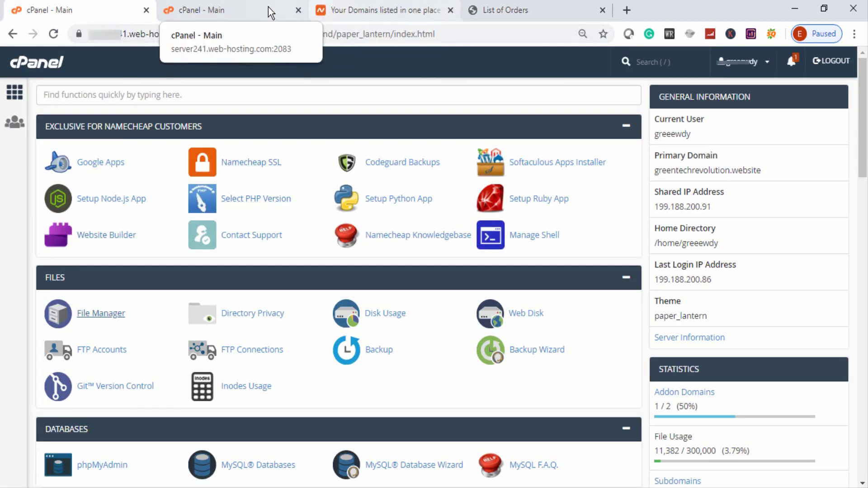
{"action": "left_click", "coordinate": [526, 13]}
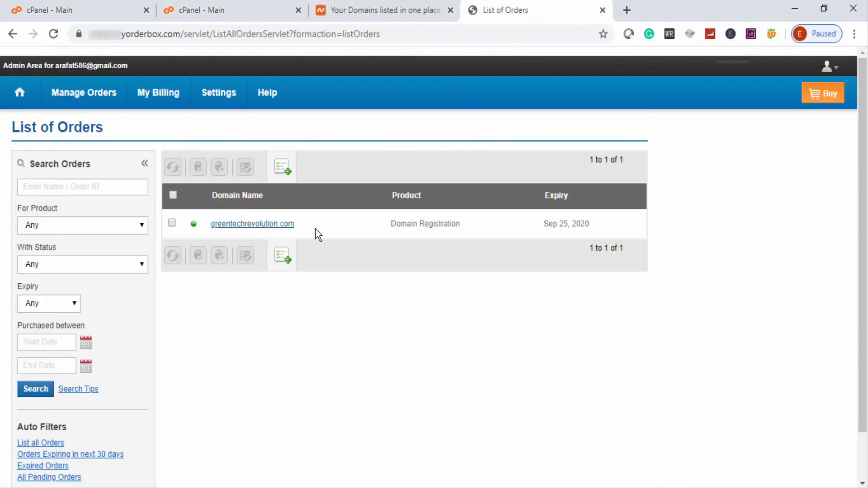
{"action": "left_click", "coordinate": [241, 225]}
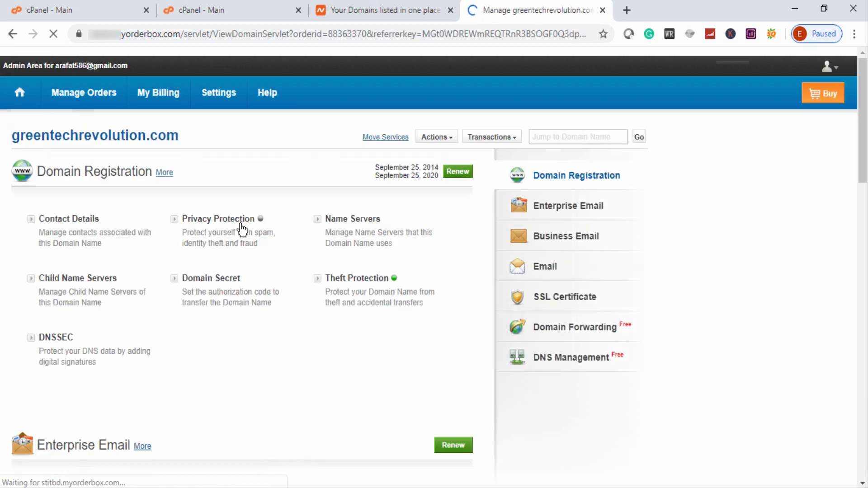
{"action": "scroll", "coordinate": [242, 229], "scroll_direction": "down", "scroll_amount": 3}
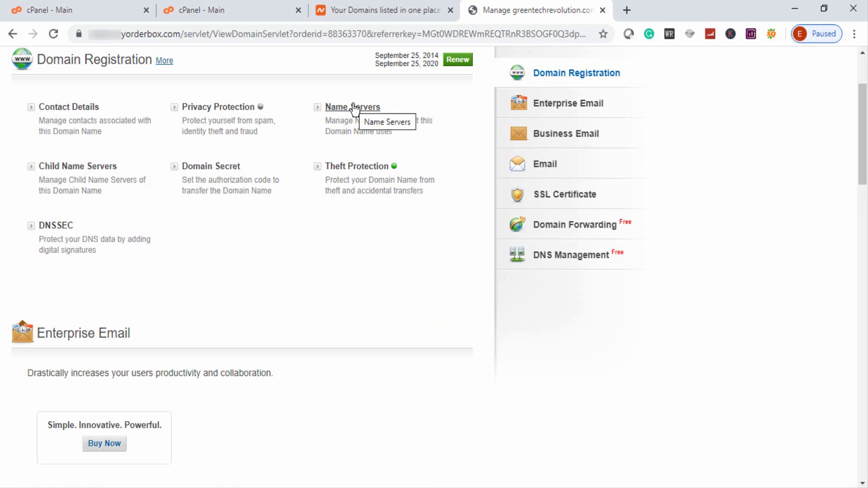
{"action": "left_click", "coordinate": [355, 108]}
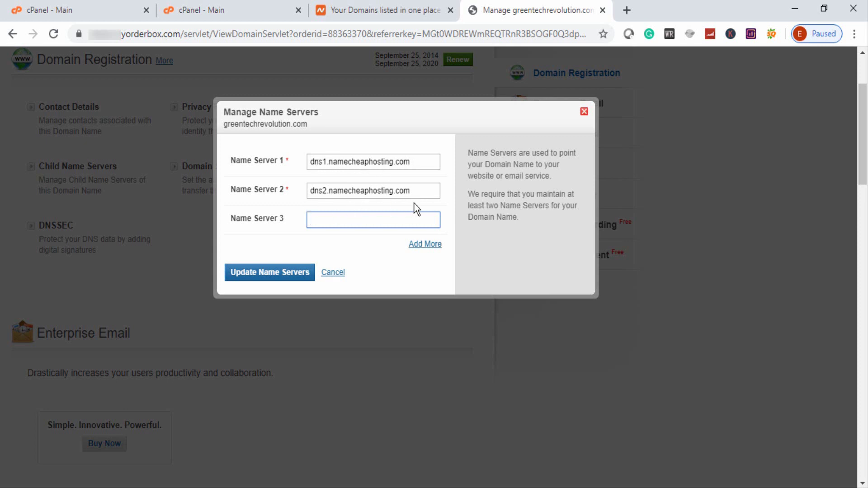
Return to cPanel, filter the functions by "add" and open the Addon Domains page
{"action": "left_click", "coordinate": [123, 6]}
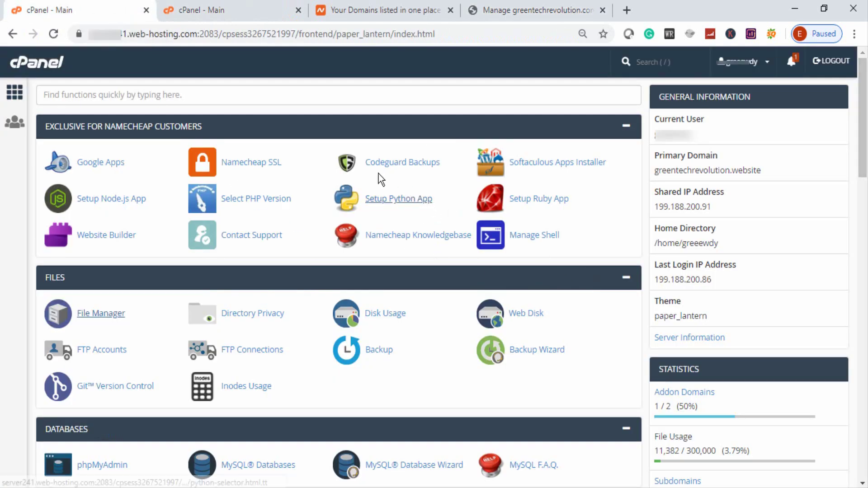
{"action": "left_click", "coordinate": [219, 103]}
{"action": "type", "text": "a"}
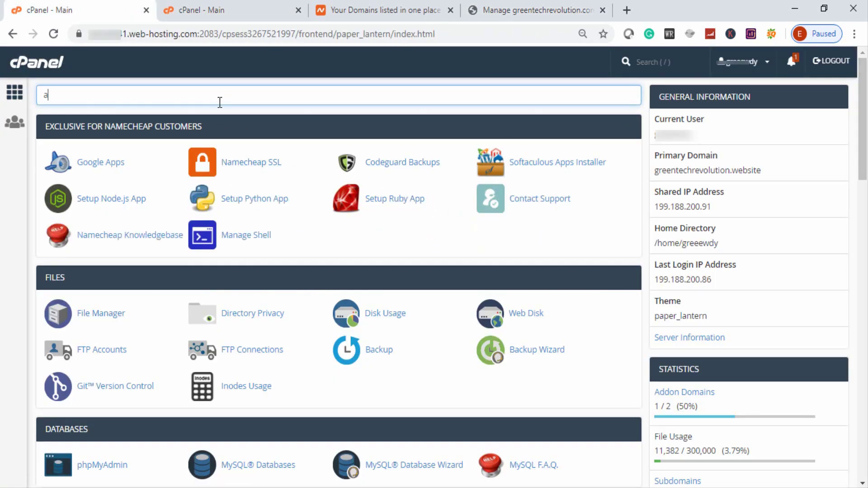
{"action": "type", "text": "dd"}
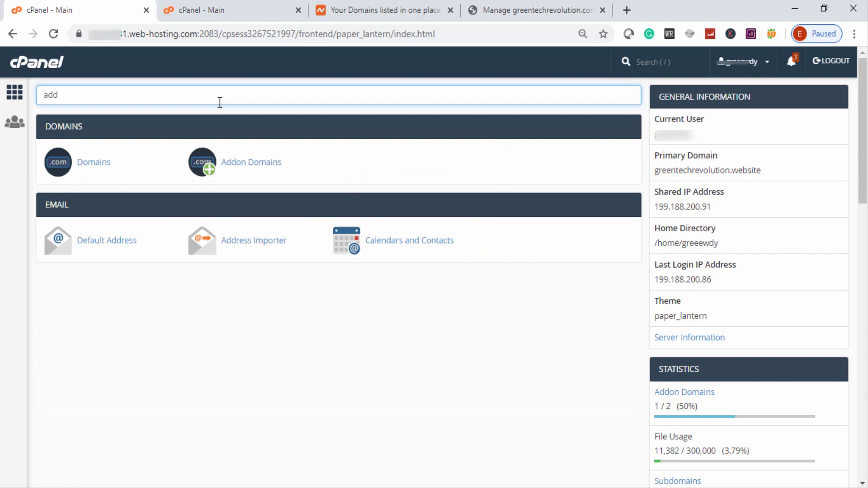
{"action": "left_click", "coordinate": [254, 166]}
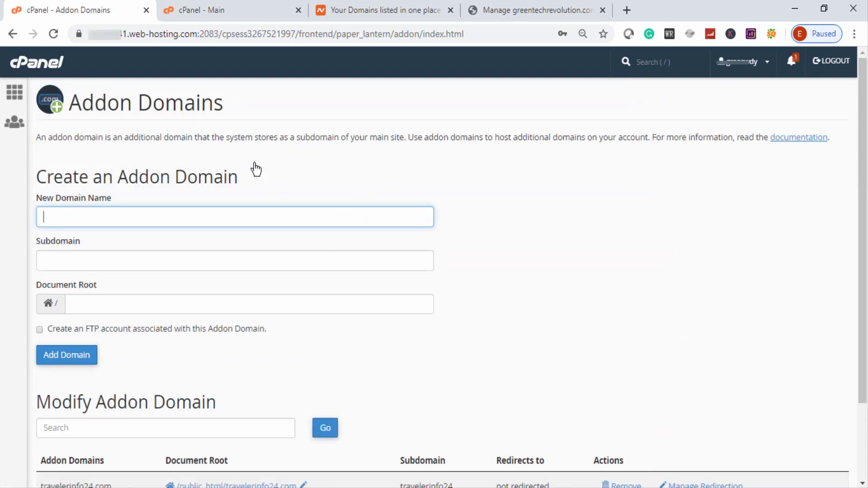
Close the registrar's name server dialog, copy greentechrevolution.com from its management page and enter it as cPanel's new addon domain name
{"action": "left_click", "coordinate": [498, 9]}
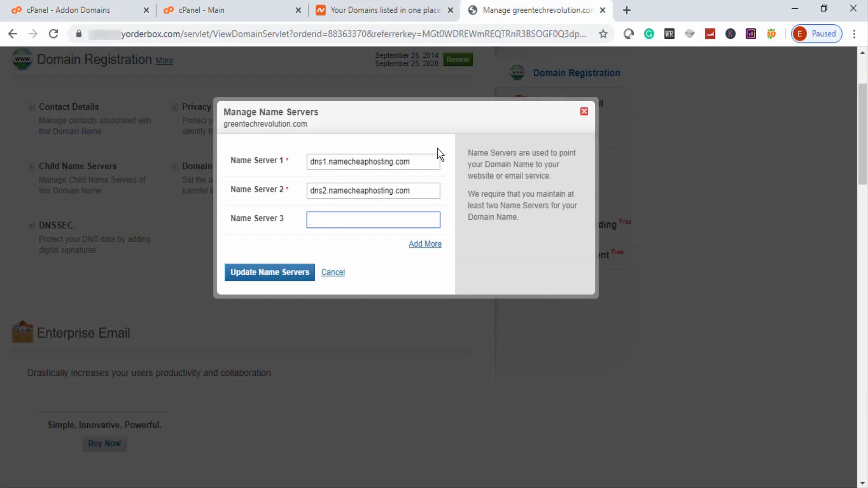
{"action": "left_click", "coordinate": [584, 112]}
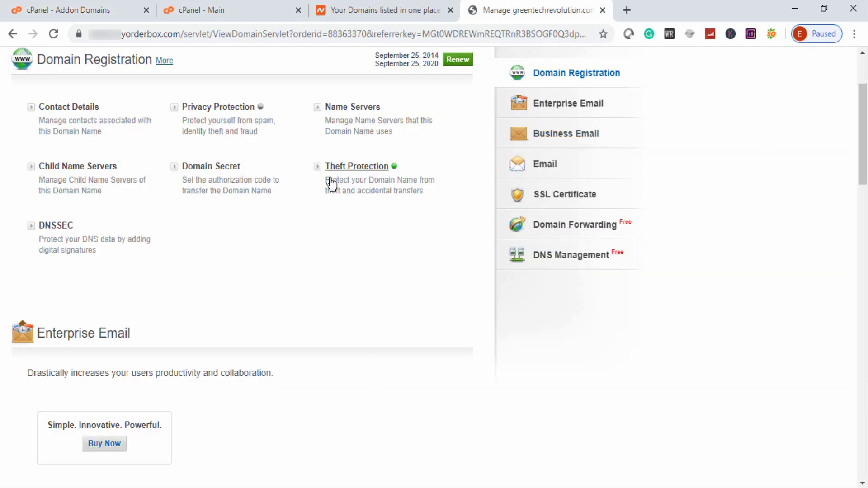
{"action": "scroll", "coordinate": [331, 183], "scroll_direction": "up", "scroll_amount": 3}
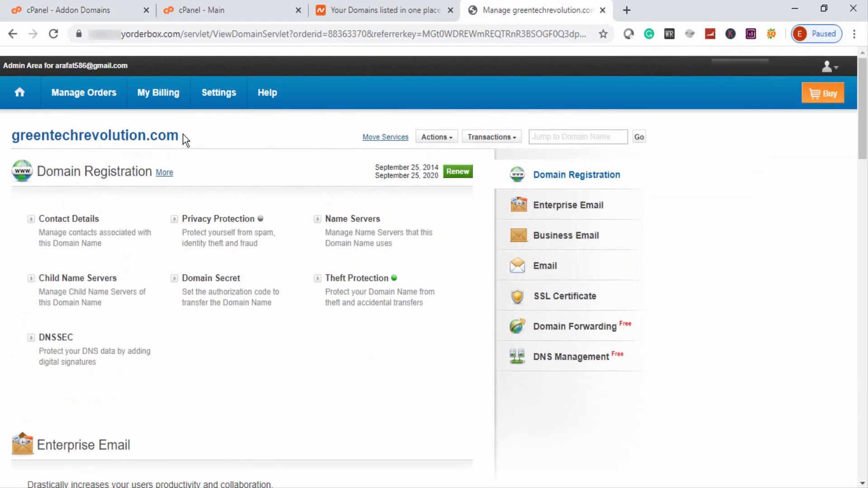
{"action": "left_click_drag", "start_coordinate": [179, 135], "coordinate": [10, 138]}
{"action": "key", "text": "ctrl+c"}
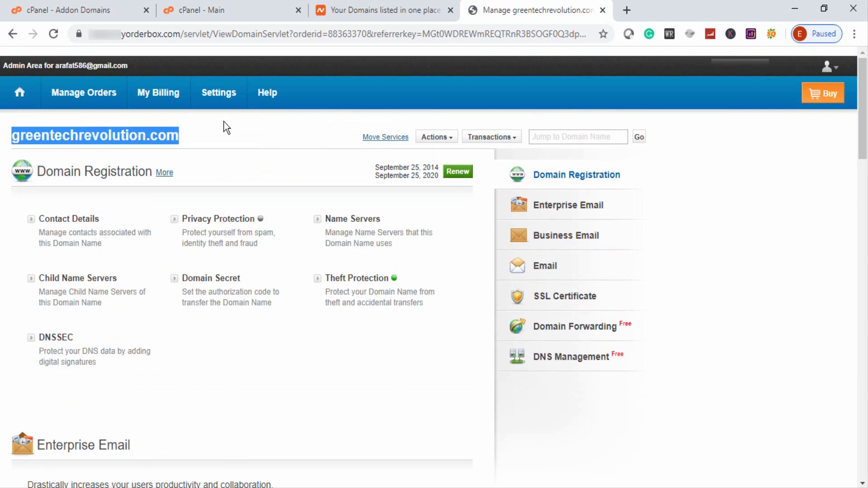
{"action": "left_click", "coordinate": [355, 4]}
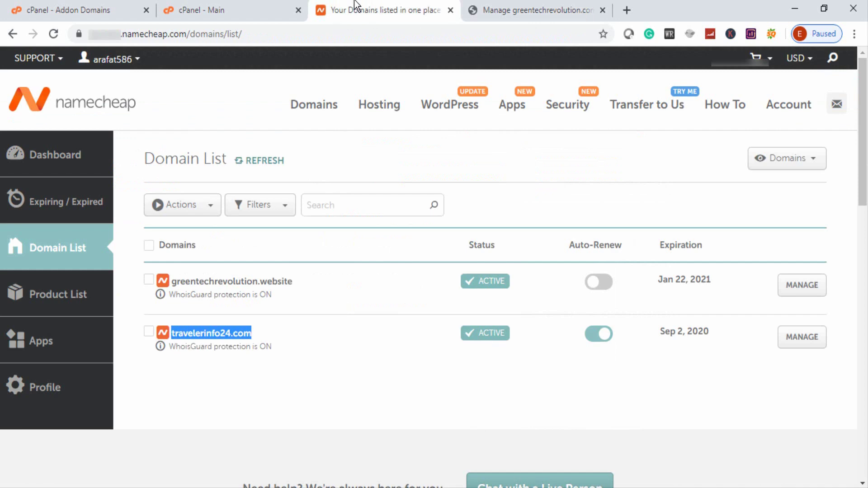
{"action": "left_click", "coordinate": [111, 7]}
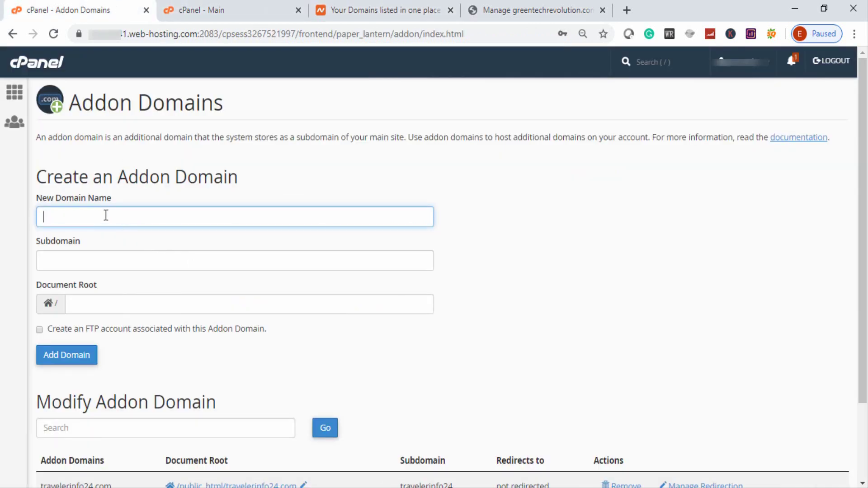
{"action": "key", "text": "ctrl+v"}
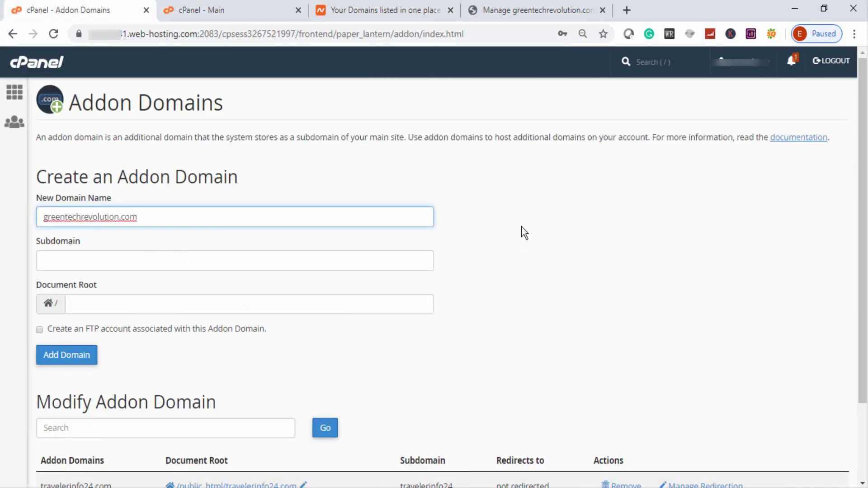
Add the addon domain with subdomain greentechrevolution and document root greentechrevolution.com
{"action": "left_click", "coordinate": [516, 229]}
{"action": "scroll", "coordinate": [507, 225], "scroll_direction": "down", "scroll_amount": 2}
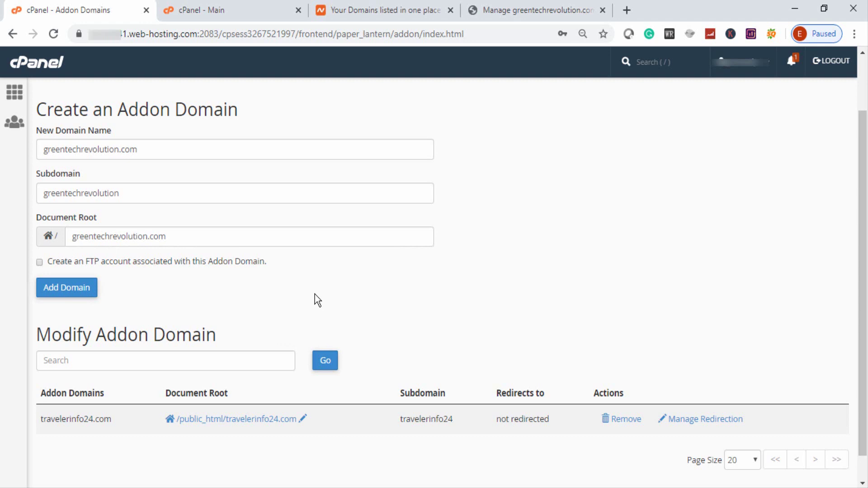
{"action": "left_click", "coordinate": [67, 293]}
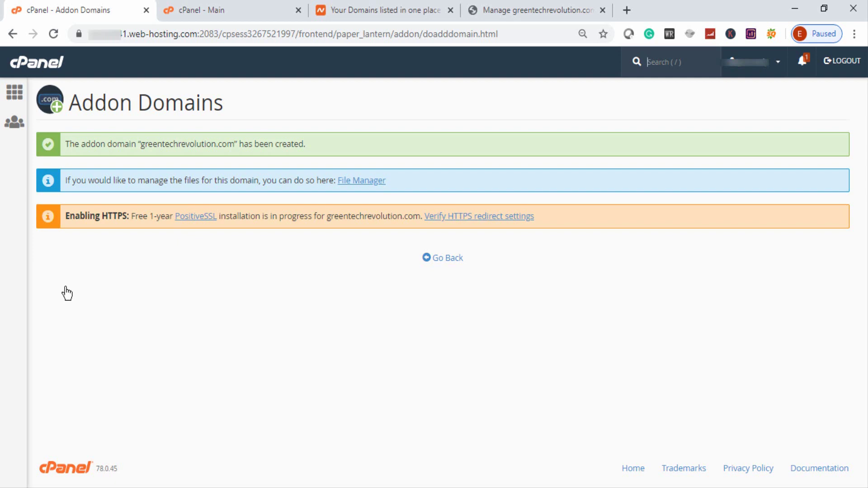
Open public_html in File Manager from the cPanel main page, and switch back to greentechrevolution.com's registrar management page
{"action": "left_click", "coordinate": [28, 68]}
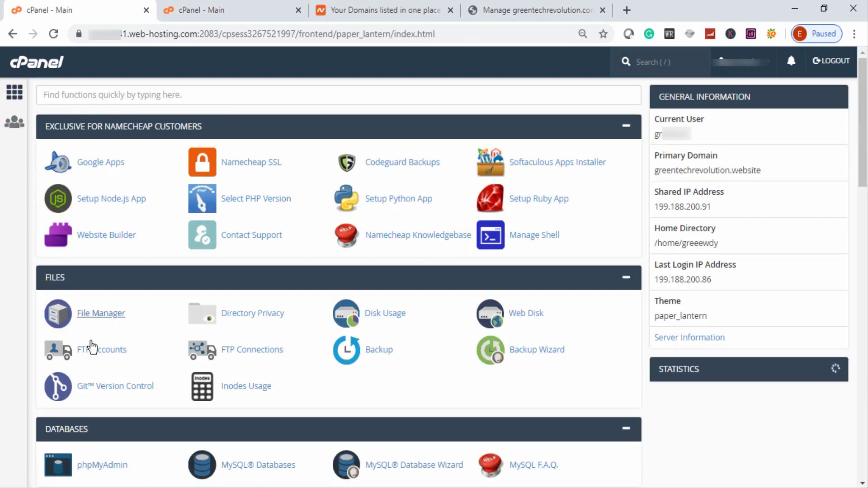
{"action": "left_click", "coordinate": [99, 324]}
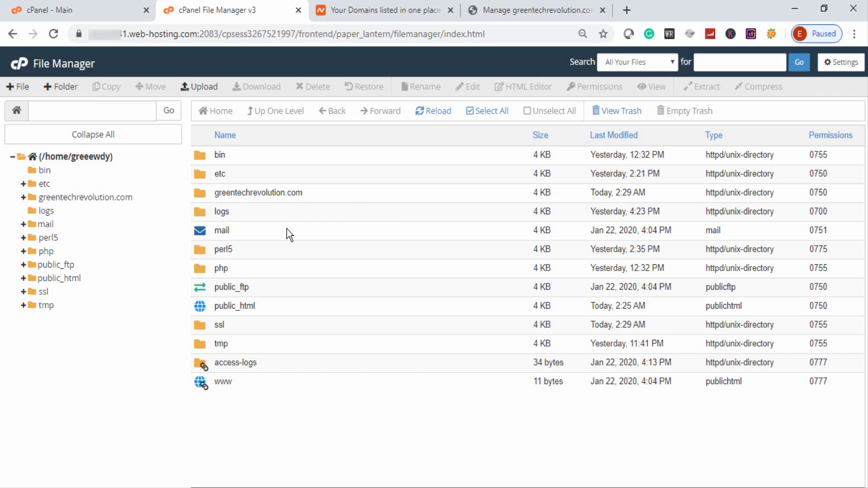
{"action": "double_click", "coordinate": [276, 307]}
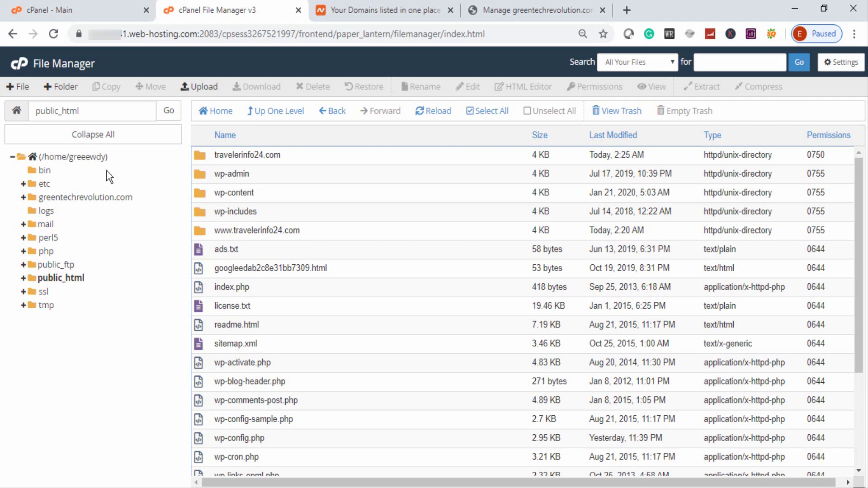
{"action": "key", "text": "ctrl+4"}
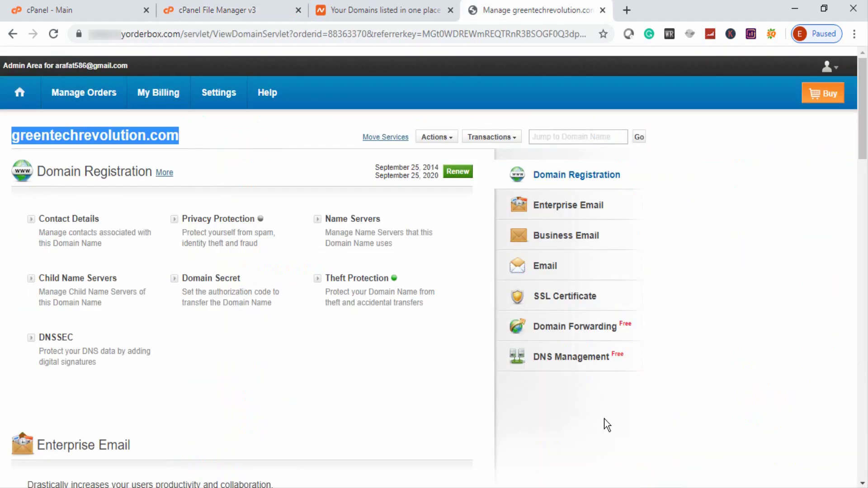